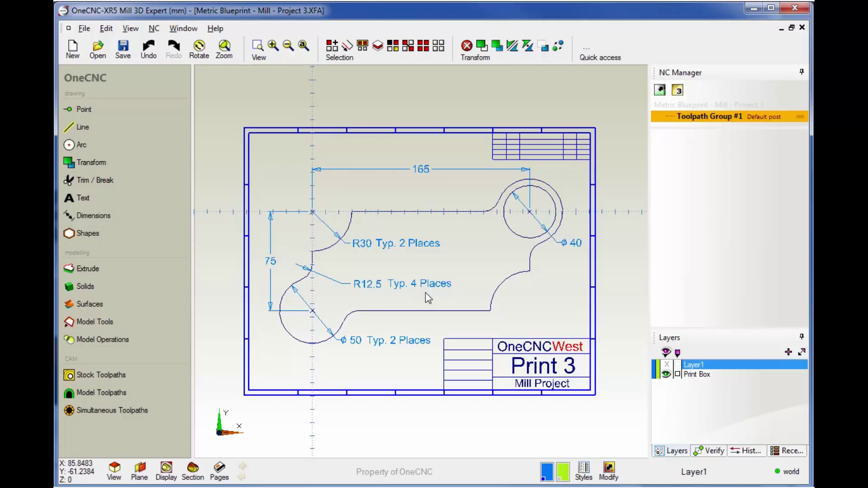
# - Zoom in slightly on the Print 3 blueprint to review the part dimensions
pyautogui.scroll(1, 426, 293)
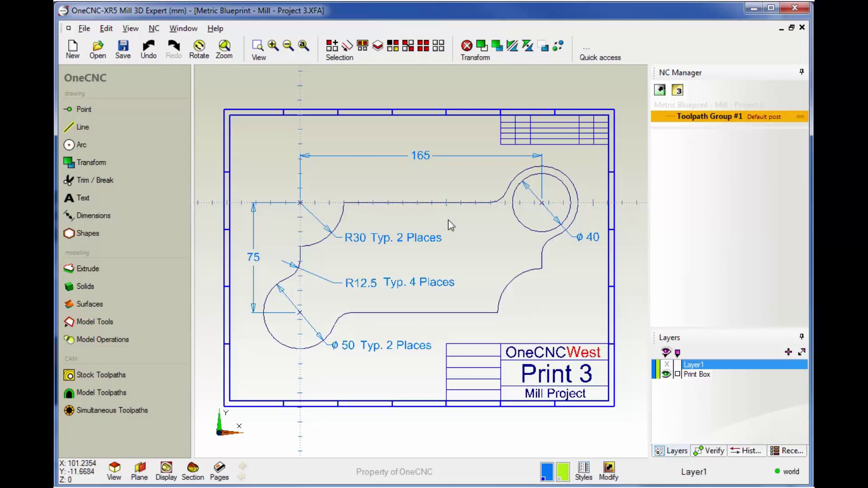
# - Hide the Print Box layer and draw lines from the origin to X 165, then down to Y -75
pyautogui.click(666, 374)
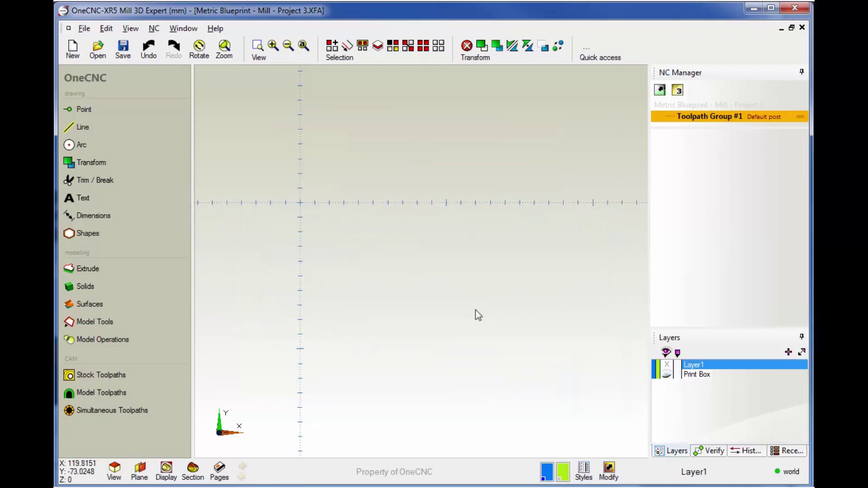
pyautogui.click(82, 130)
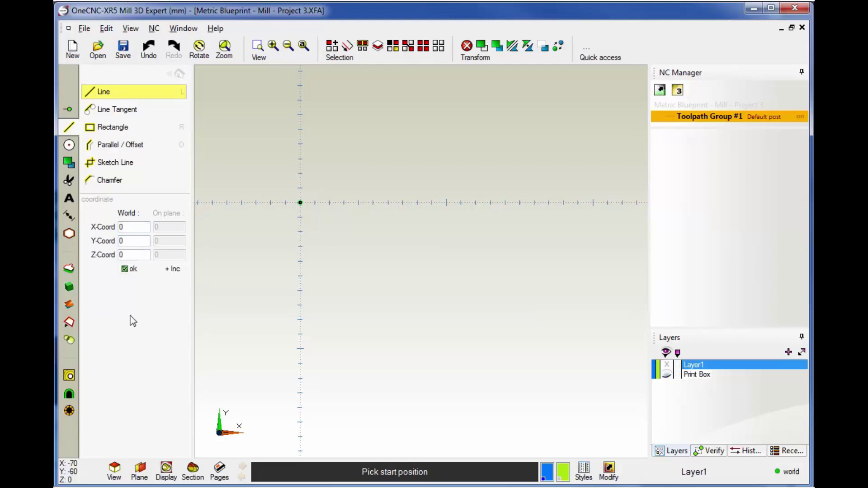
pyautogui.click(300, 203)
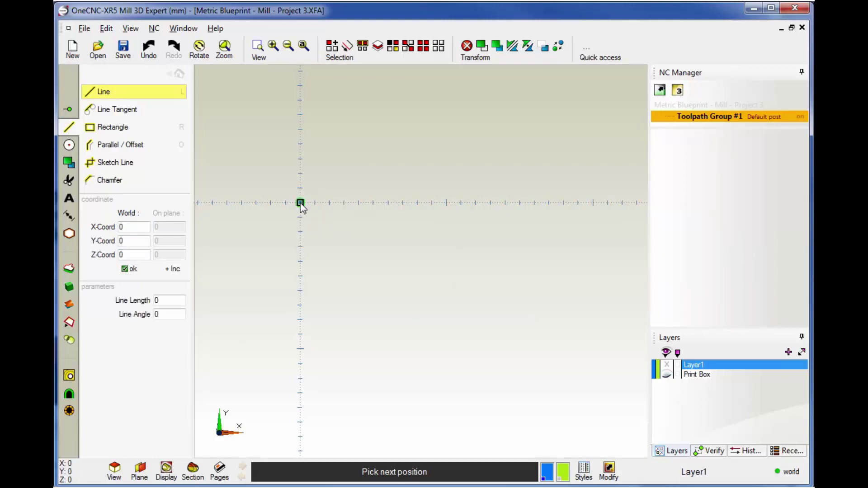
pyautogui.doubleClick(119, 228)
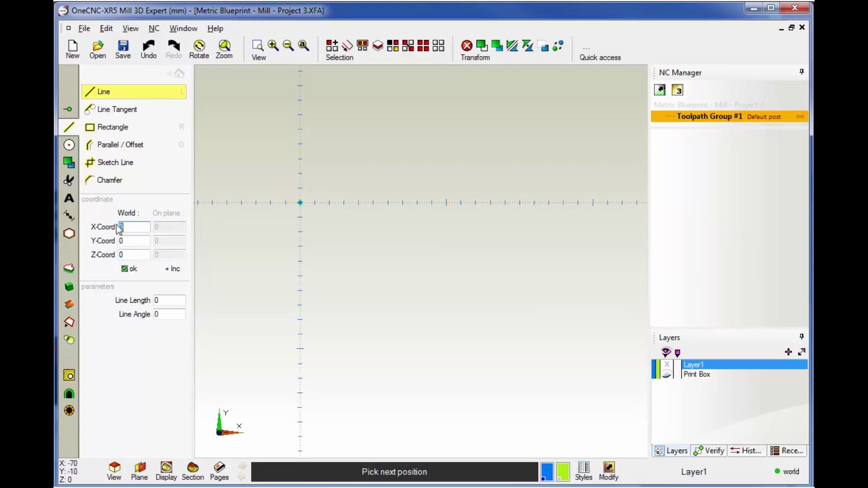
pyautogui.write('165')
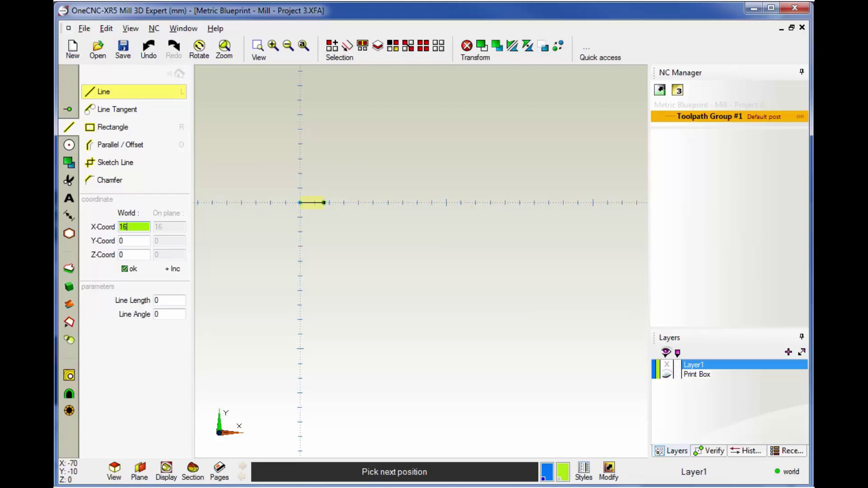
pyautogui.click(126, 269)
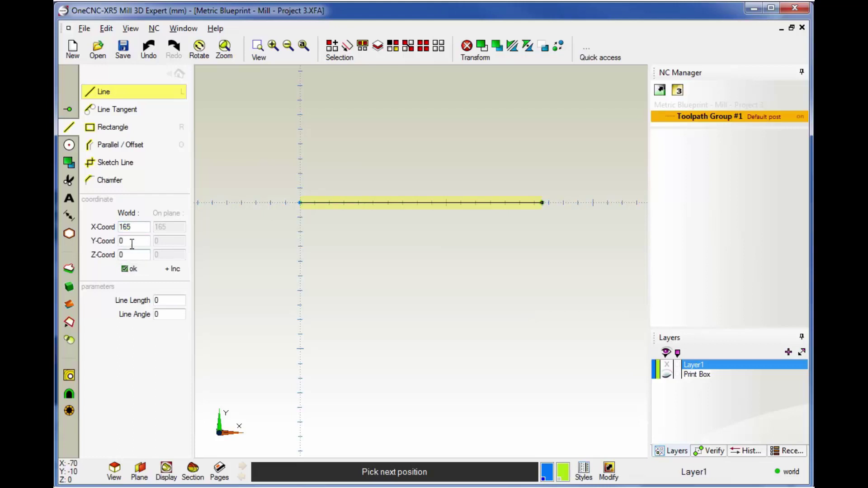
pyautogui.press('BackSpace')
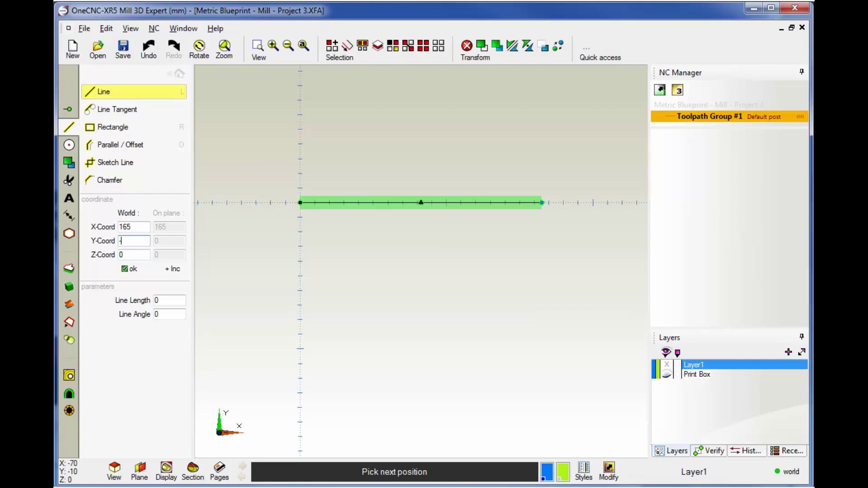
pyautogui.write('-75')
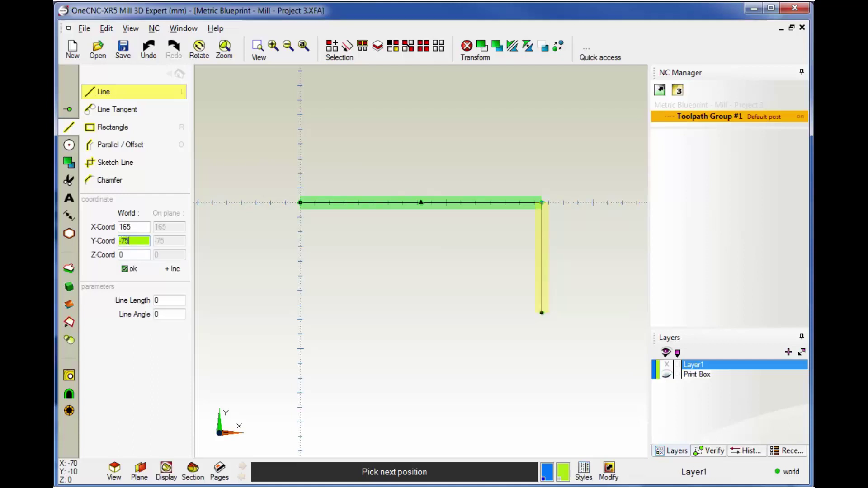
pyautogui.click(125, 269)
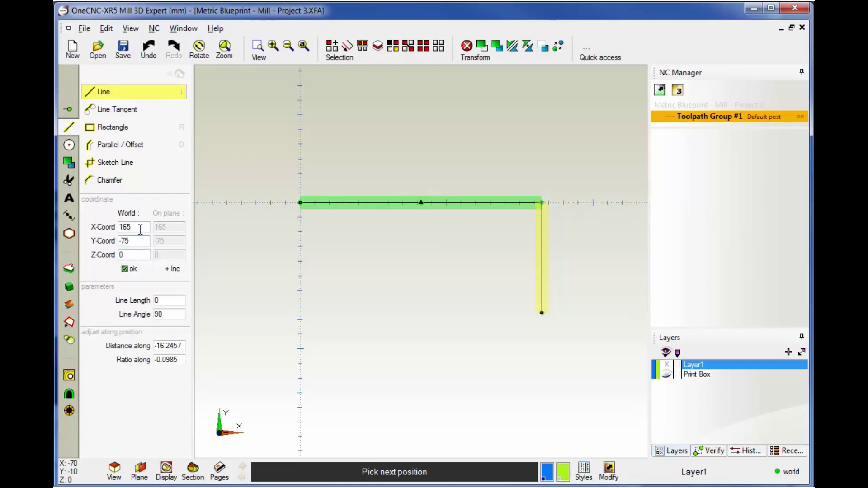
# - Close the rectangle with lines back to X 0 and up to Y 0 at the origin
pyautogui.write('0')
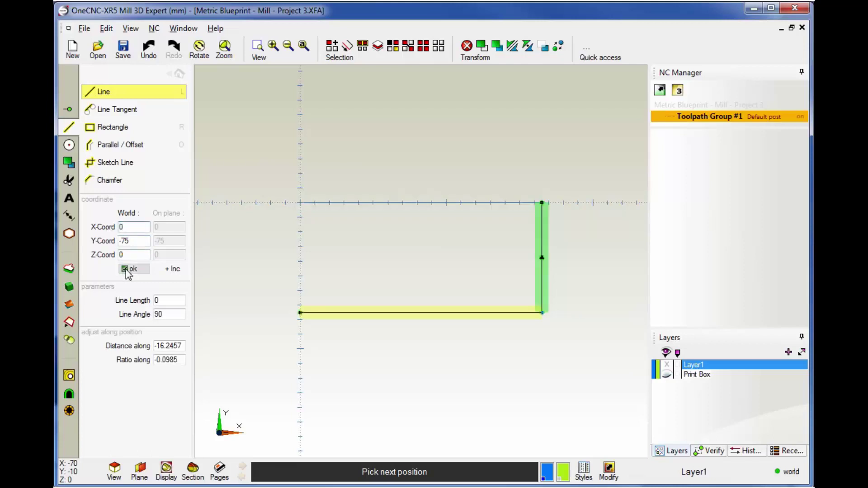
pyautogui.click(125, 269)
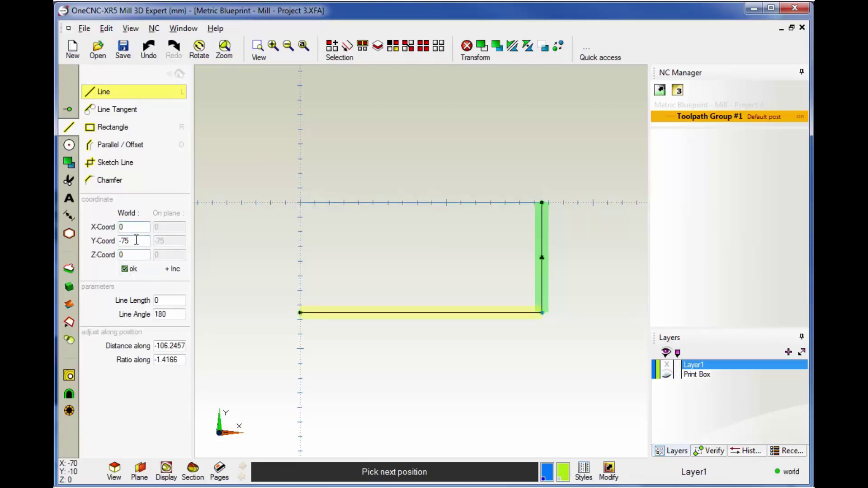
pyautogui.moveTo(134, 241); pyautogui.dragTo(113, 244)
pyautogui.write('0')
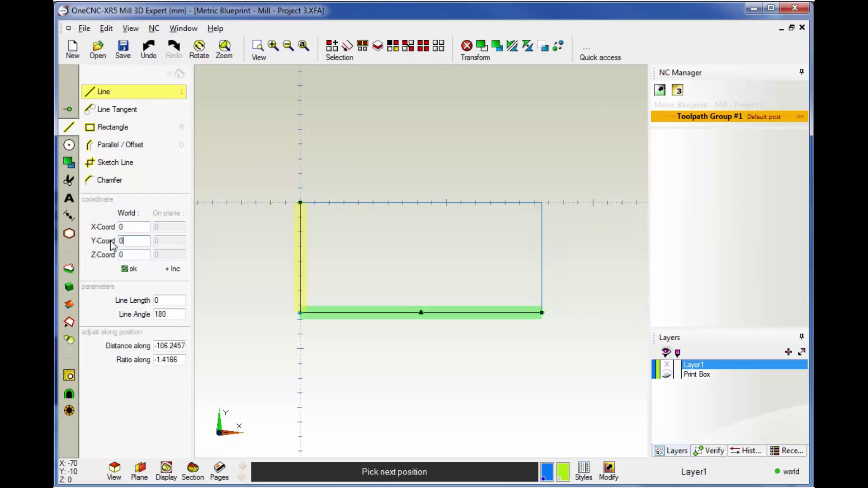
pyautogui.click(127, 269)
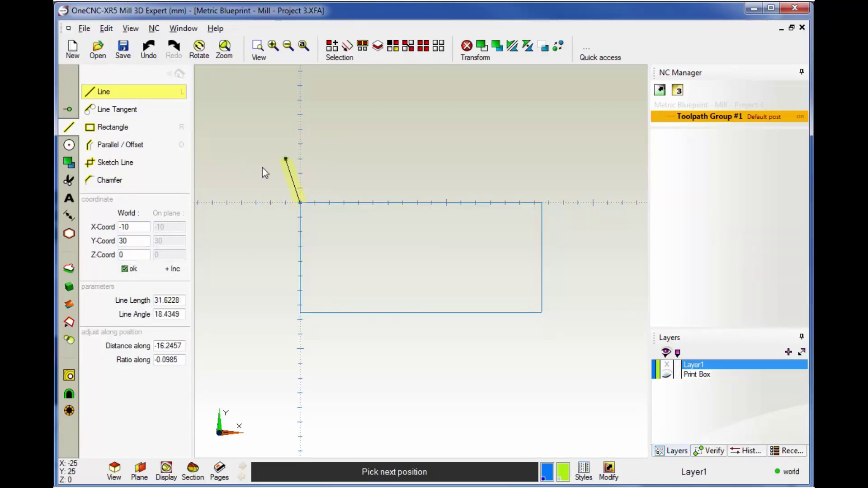
pyautogui.press('Escape')
pyautogui.press('Escape')
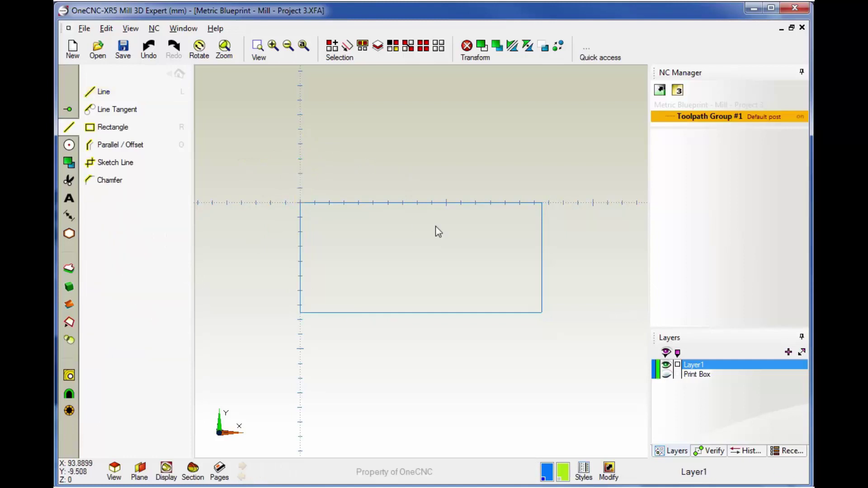
pyautogui.click(667, 375)
pyautogui.click(666, 375)
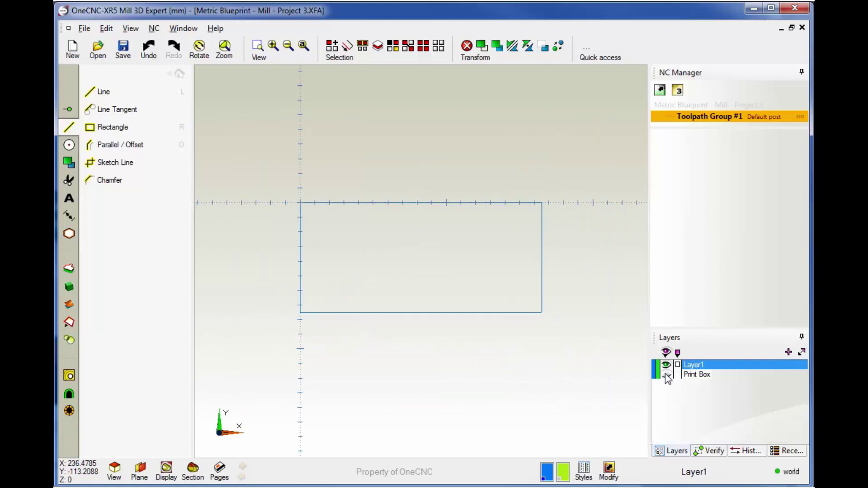
pyautogui.click(666, 376)
pyautogui.click(666, 375)
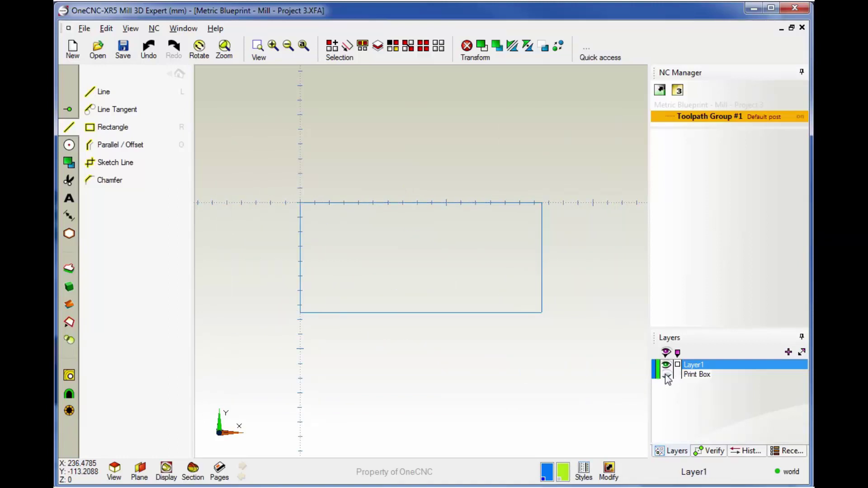
pyautogui.click(666, 375)
pyautogui.click(666, 375)
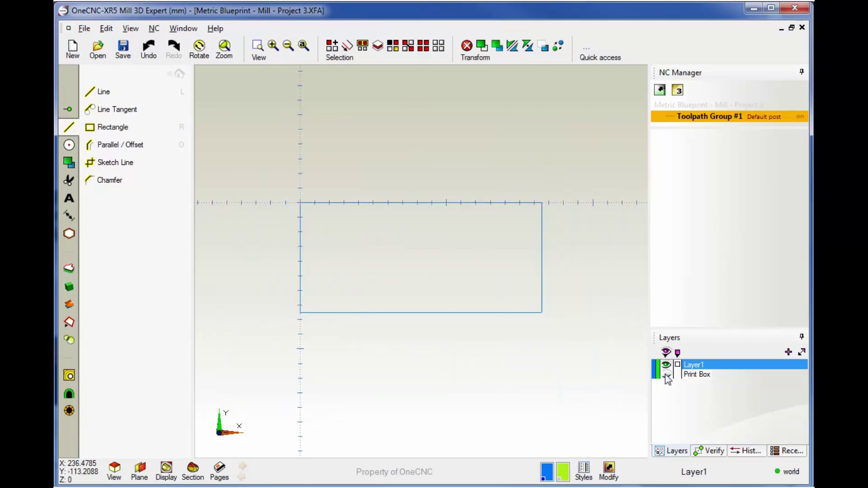
pyautogui.click(666, 376)
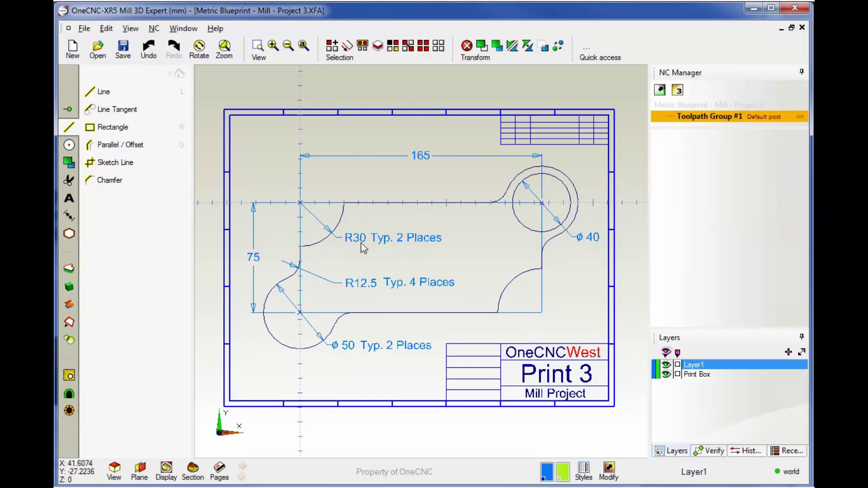
pyautogui.click(666, 374)
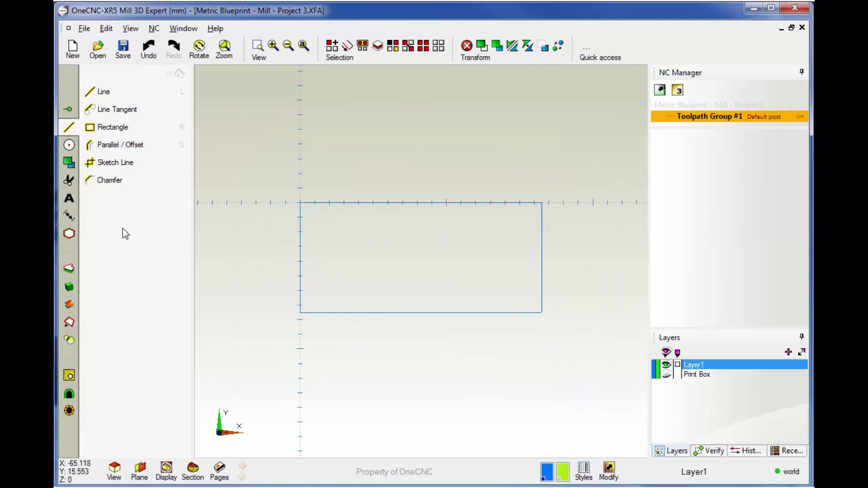
# - Place Ø60 circles (diameter 30*2) on the rectangle's top-left and bottom-right corners
pyautogui.click(69, 145)
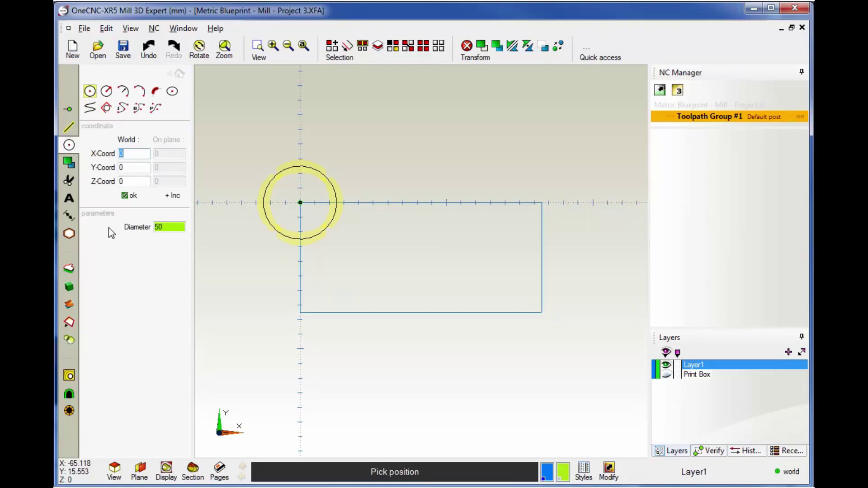
pyautogui.doubleClick(159, 227)
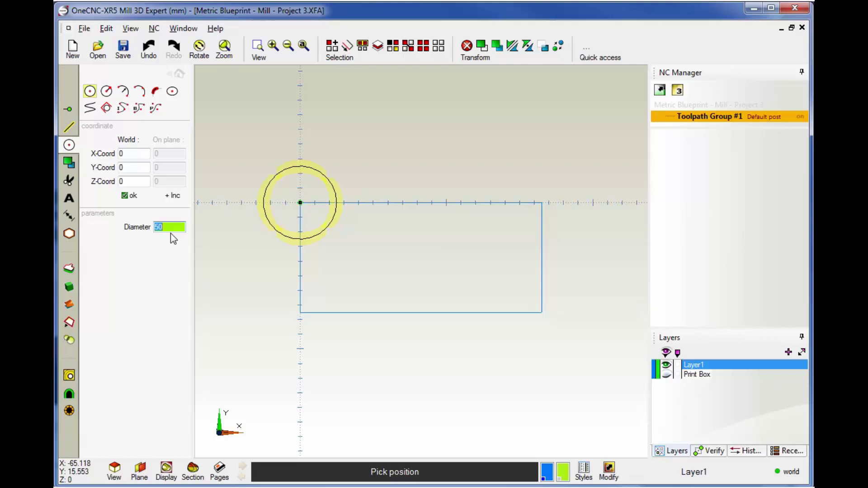
pyautogui.write('30*2')
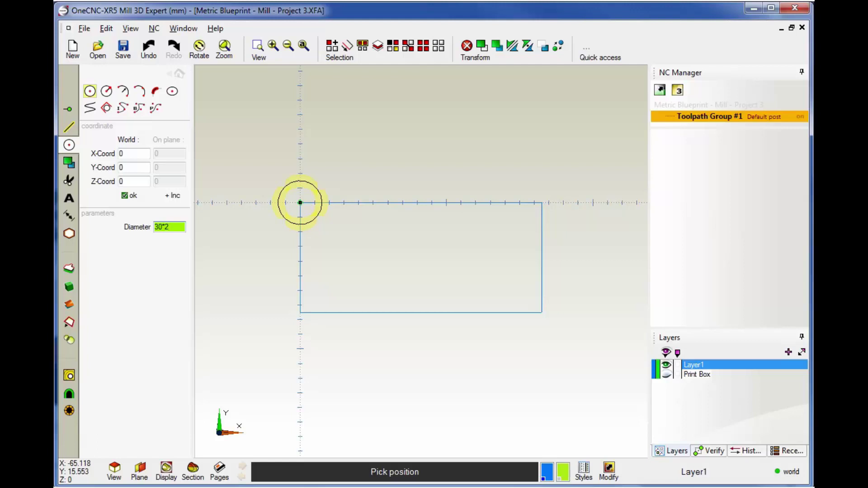
pyautogui.press('Return')
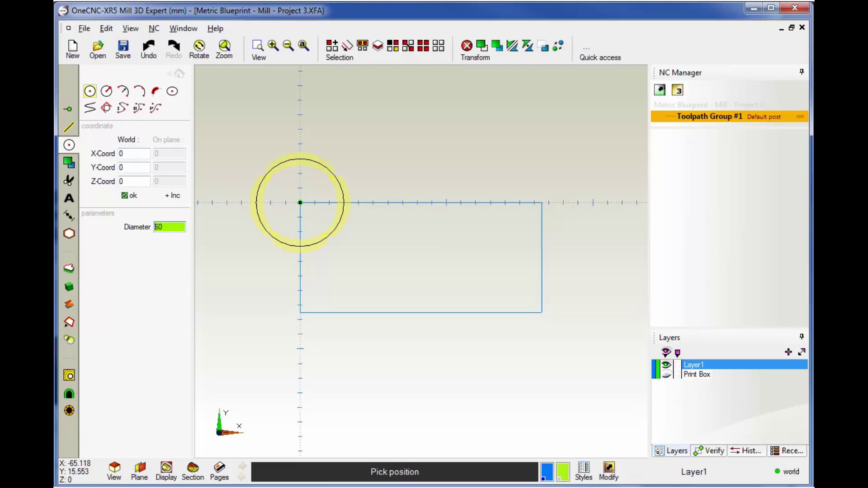
pyautogui.click(300, 203)
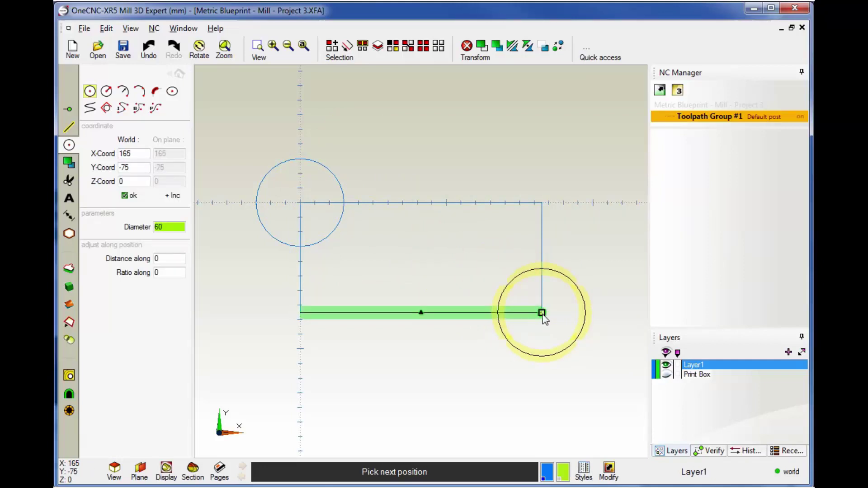
pyautogui.click(542, 312)
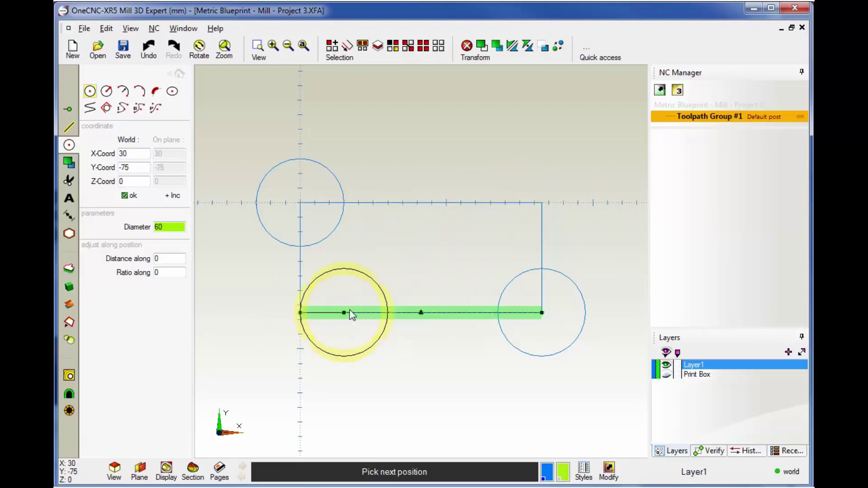
# - Set diameter 50 and place circles on the bottom-left and top-right corners, then exit
pyautogui.click(138, 227)
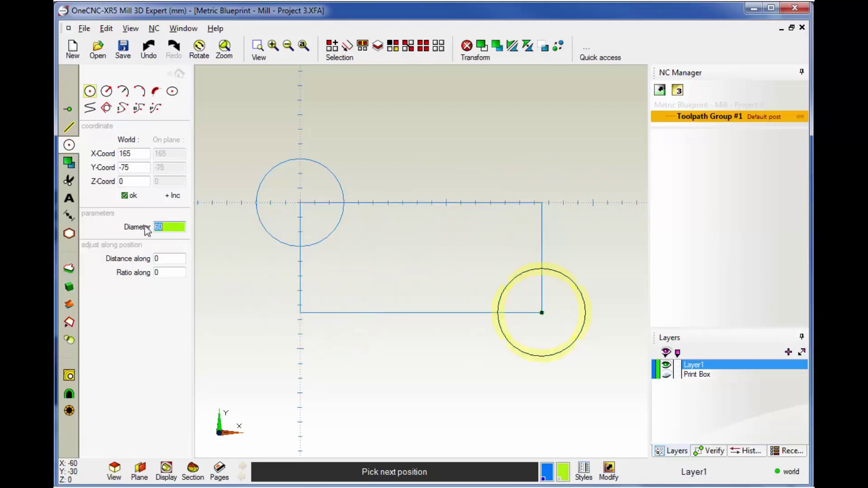
pyautogui.write('50')
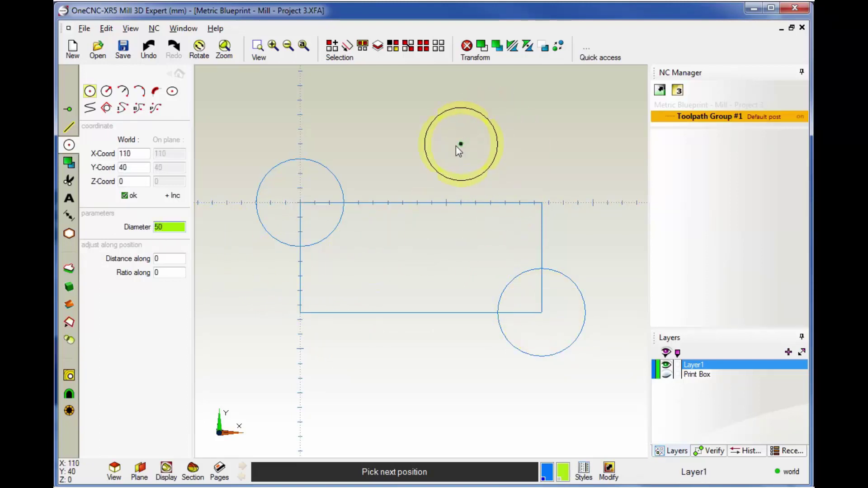
pyautogui.click(300, 312)
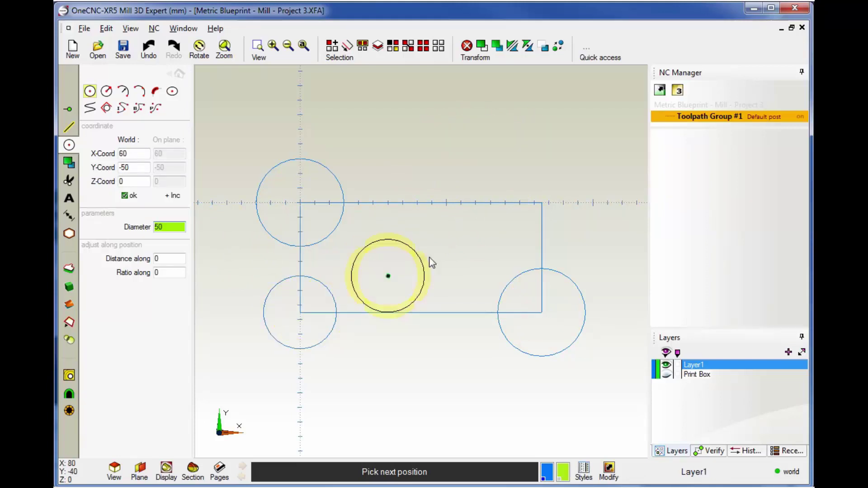
pyautogui.click(541, 208)
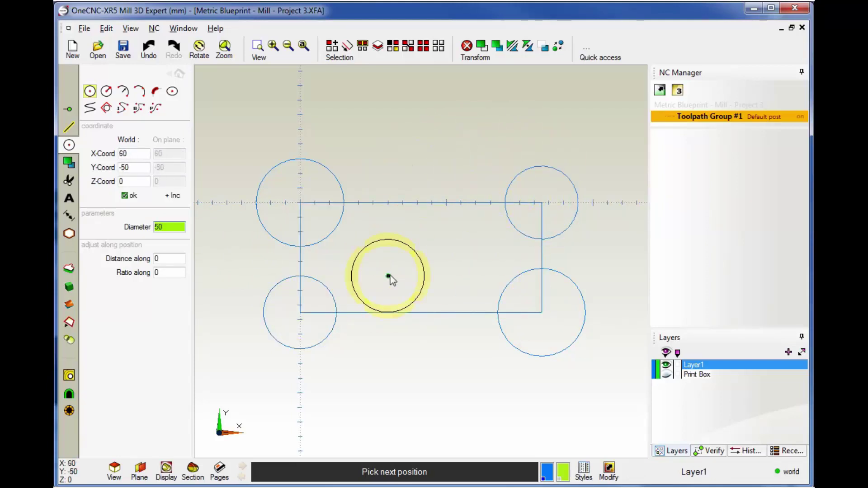
pyautogui.rightClick(415, 124)
pyautogui.rightClick(207, 102)
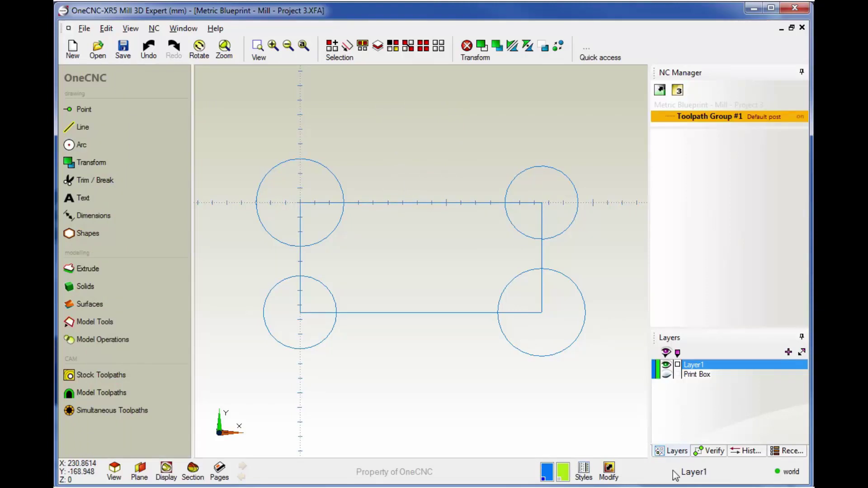
# - Compare the four circles with the Print Box blueprint, leave it hidden, and open Trim / Break
pyautogui.click(666, 375)
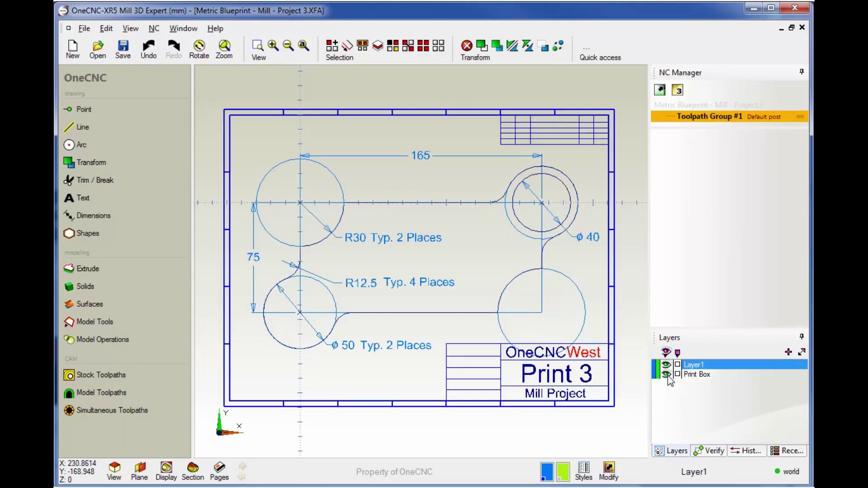
pyautogui.click(667, 375)
pyautogui.click(667, 375)
pyautogui.click(667, 375)
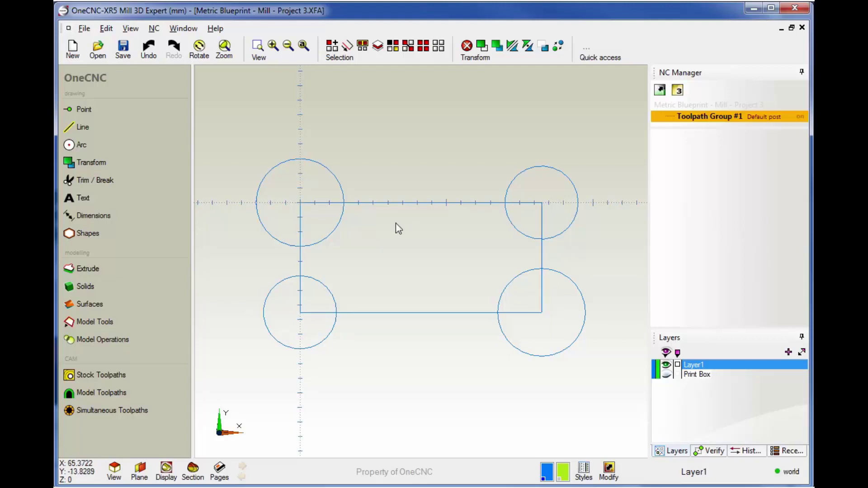
pyautogui.click(85, 183)
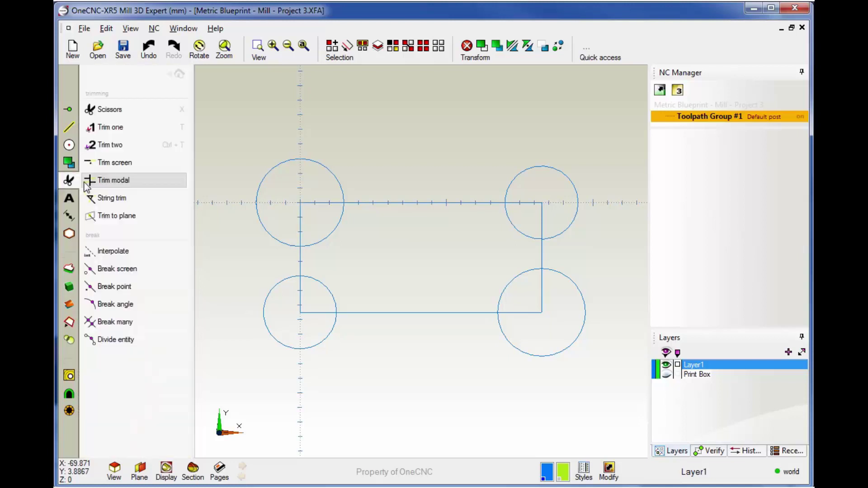
# - With Trim two, trim the top-left Ø60 circle and left edge into a corner arc
pyautogui.click(113, 146)
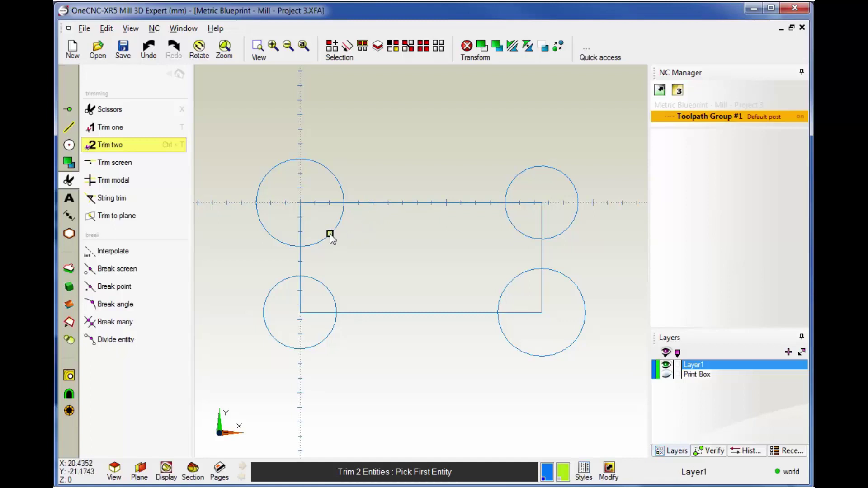
pyautogui.click(402, 203)
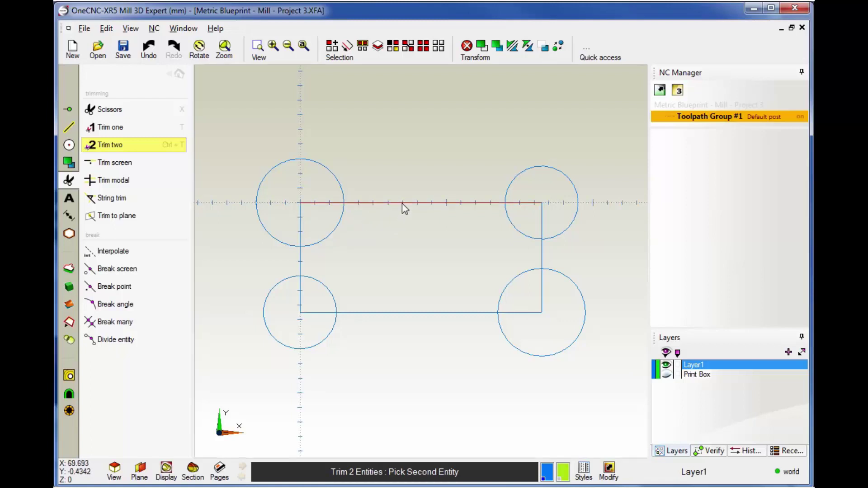
pyautogui.press('Escape')
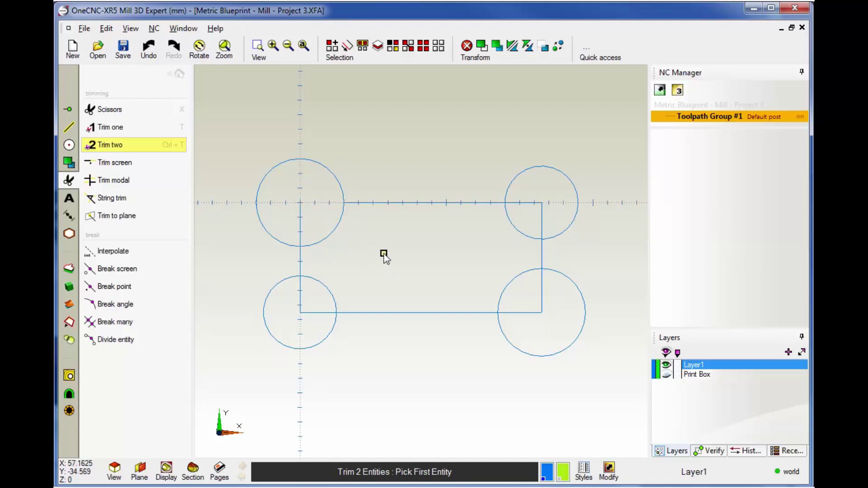
pyautogui.click(324, 242)
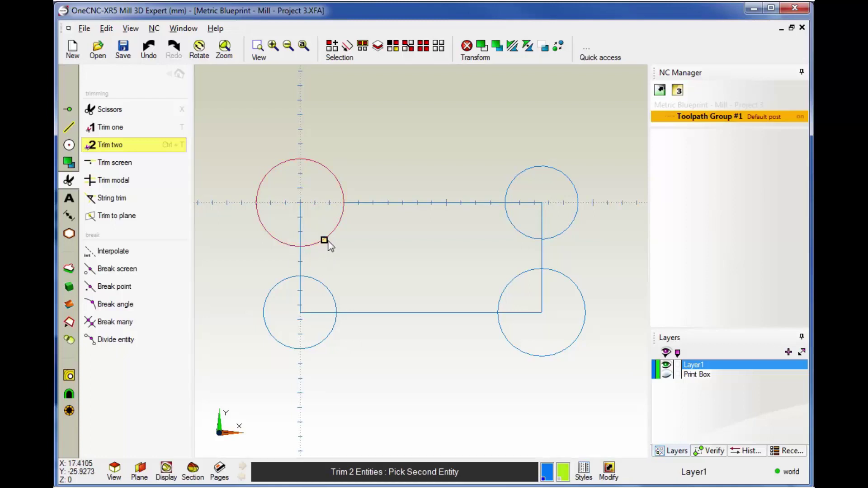
pyautogui.click(302, 261)
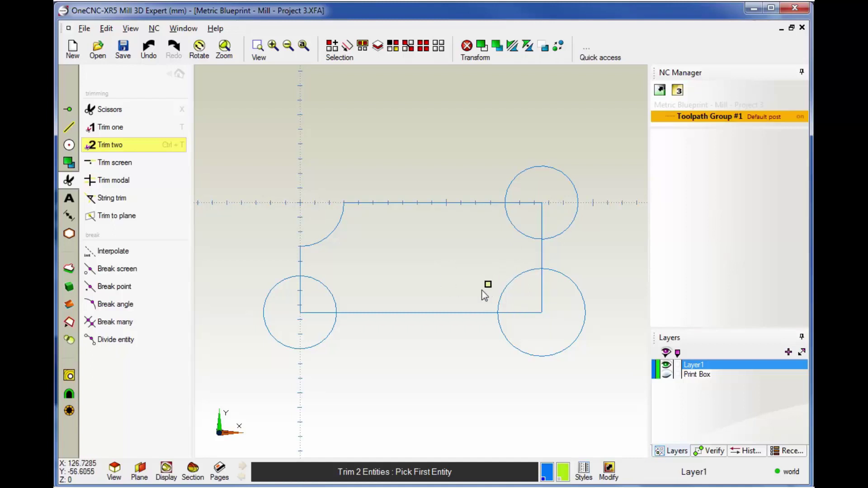
# - Trim the bottom-right Ø60 circle against the bottom and right edges
pyautogui.click(463, 311)
pyautogui.click(507, 286)
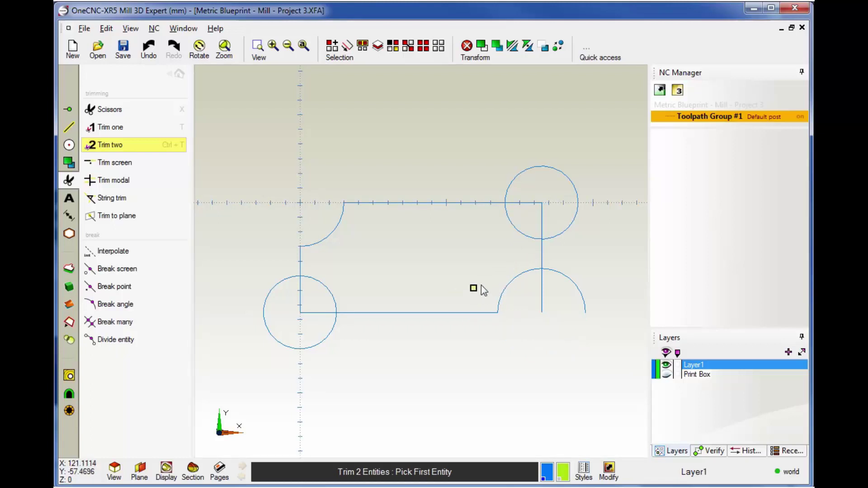
pyautogui.click(509, 282)
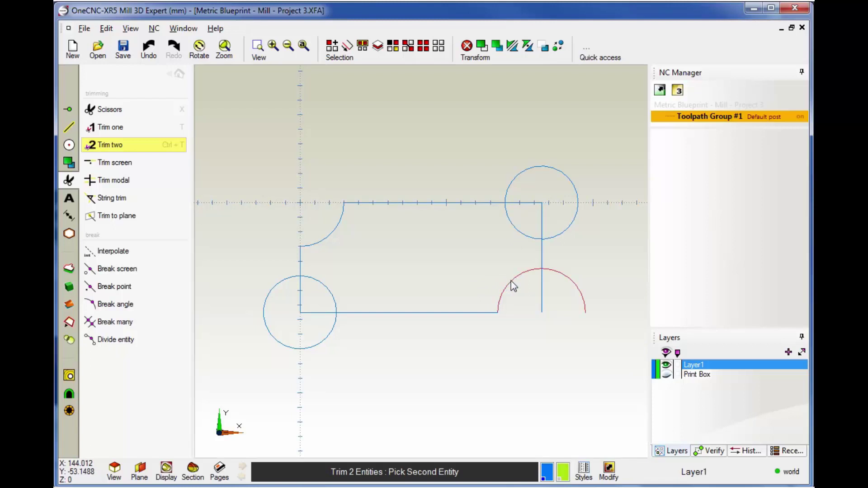
pyautogui.click(542, 253)
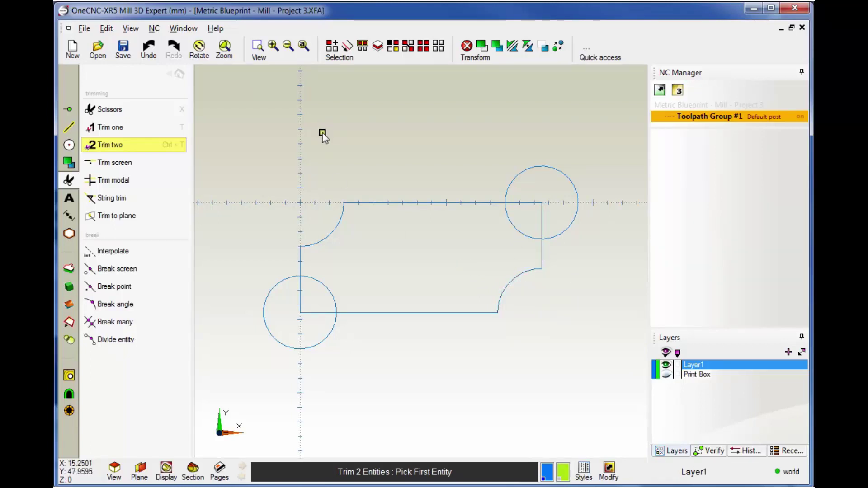
# - With Trim one, remove the inner Ø50 arc and edge stubs at the top-right and bottom-left corners
pyautogui.click(115, 113)
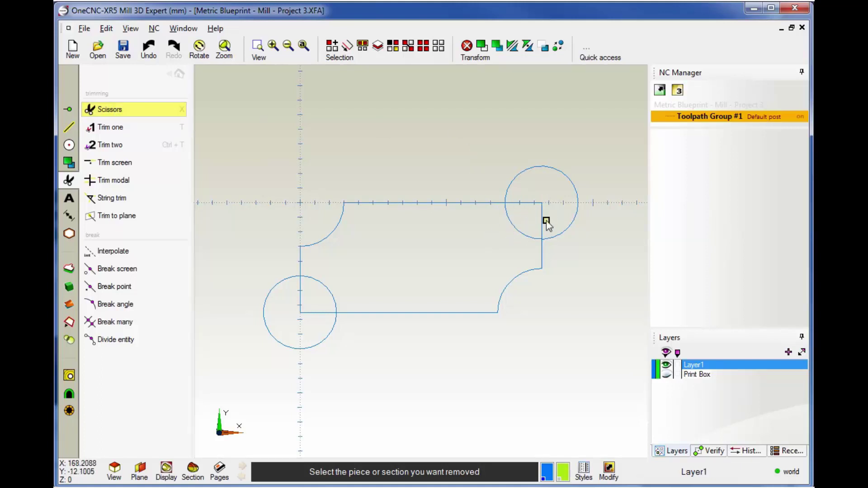
pyautogui.click(514, 226)
pyautogui.click(523, 204)
pyautogui.click(542, 218)
pyautogui.click(302, 291)
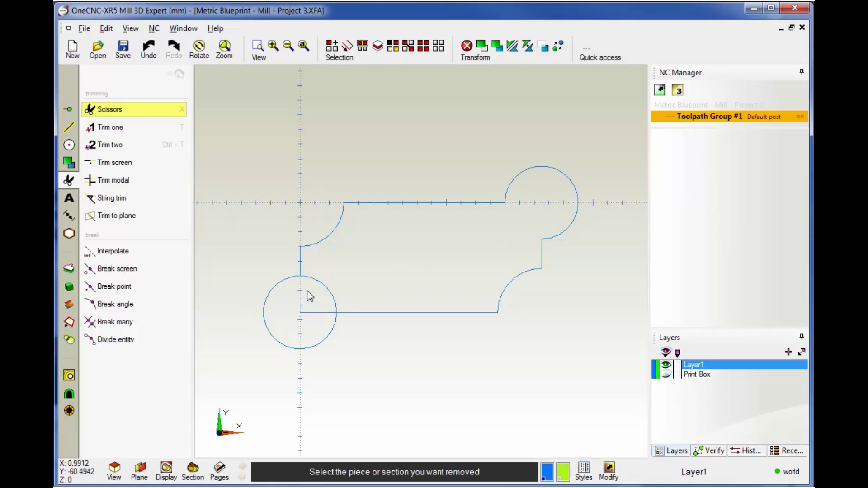
pyautogui.click(316, 312)
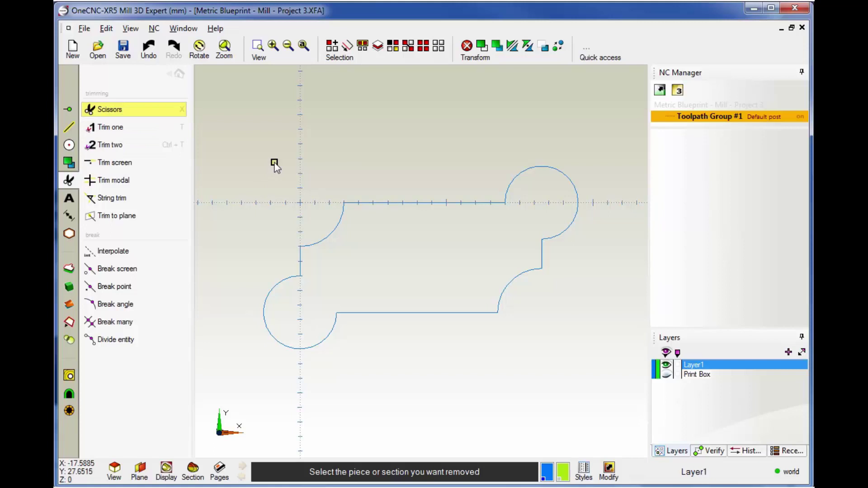
pyautogui.press('Escape')
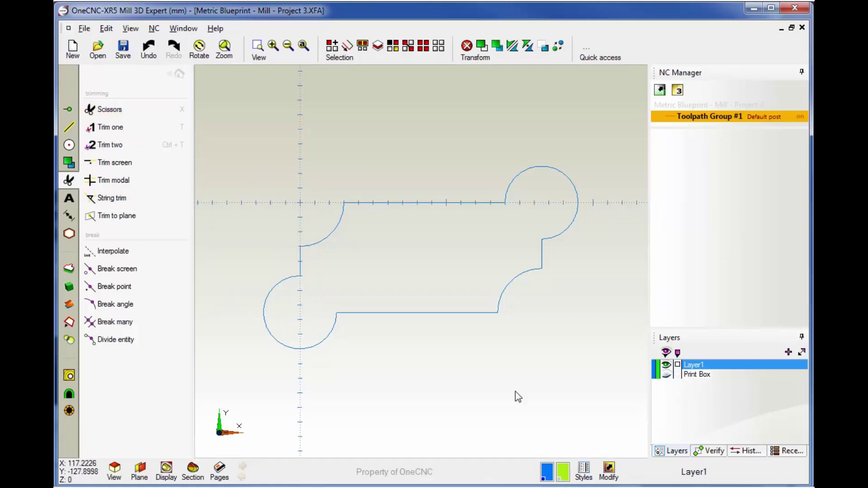
# - Show the Print Box blueprint to compare the outline, then hide it again
pyautogui.click(667, 375)
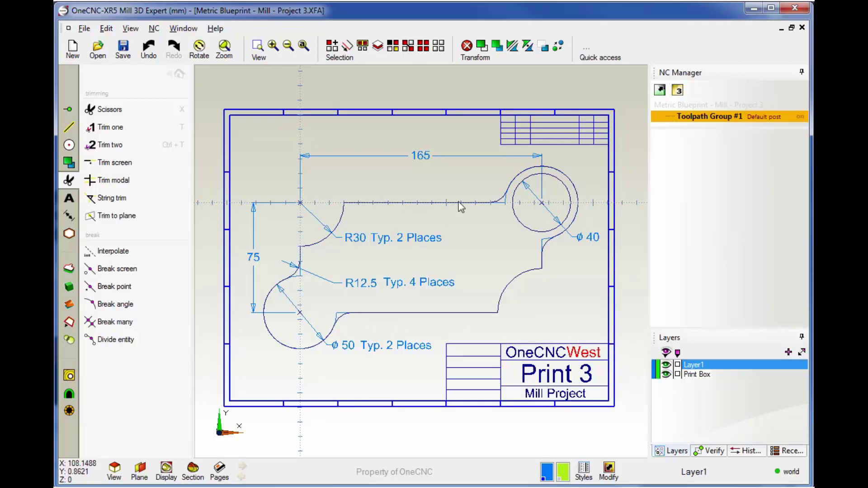
pyautogui.click(69, 145)
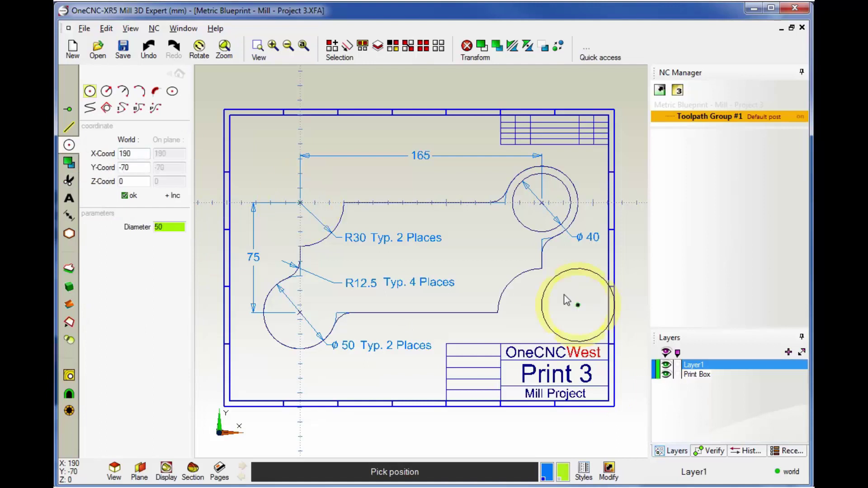
pyautogui.press('Escape')
pyautogui.click(666, 376)
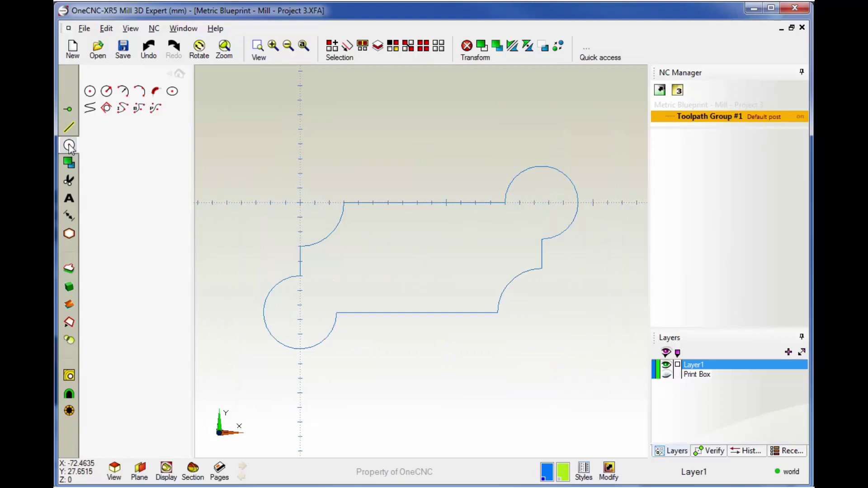
# - Add R12.5 fillets between the straight edges and both Ø50 lobes at all four corners
pyautogui.click(156, 90)
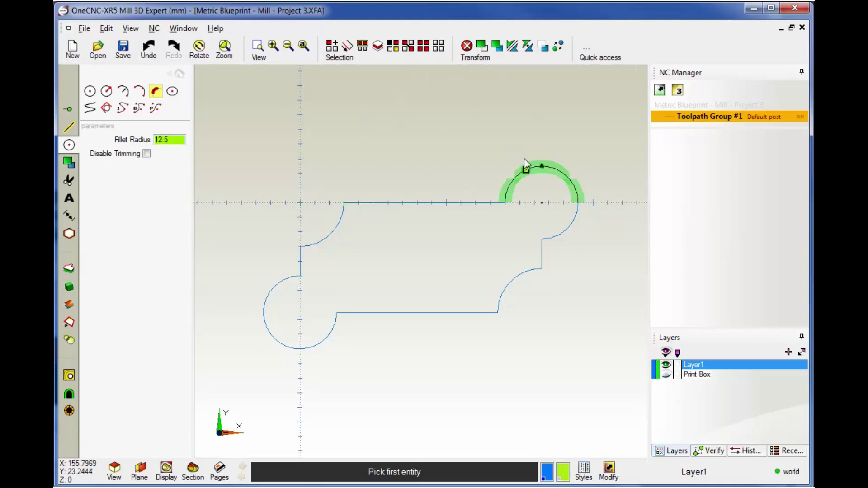
pyautogui.click(478, 204)
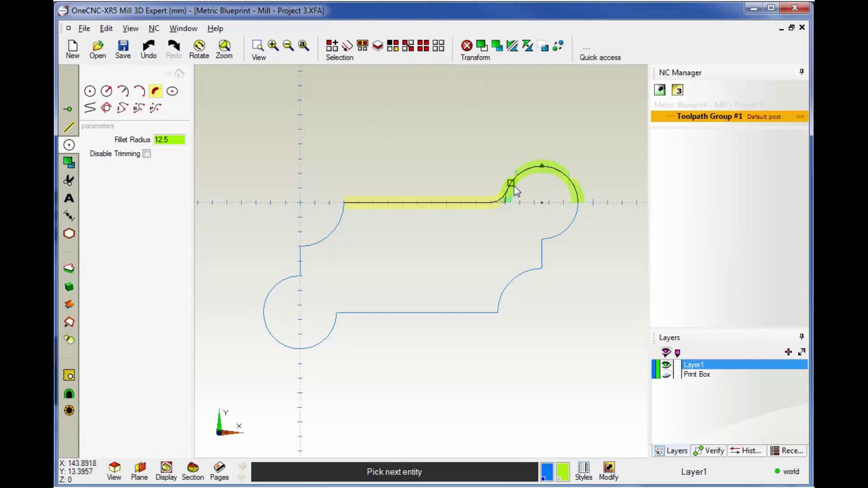
pyautogui.click(514, 187)
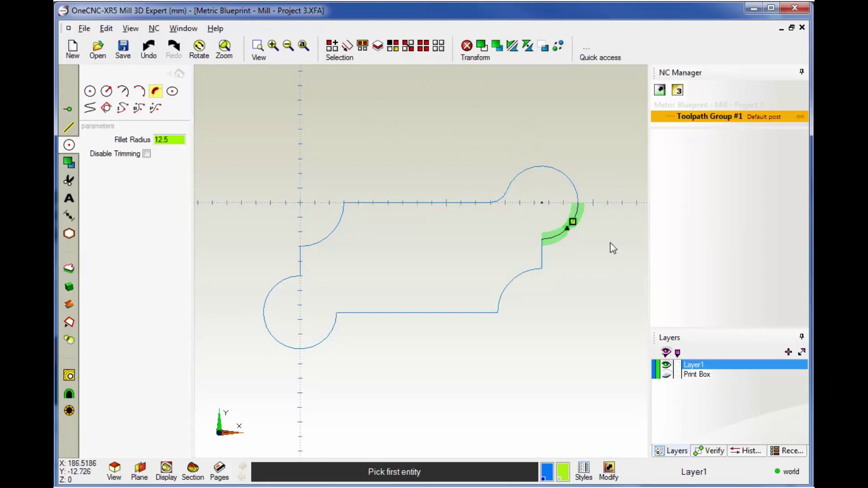
pyautogui.click(561, 237)
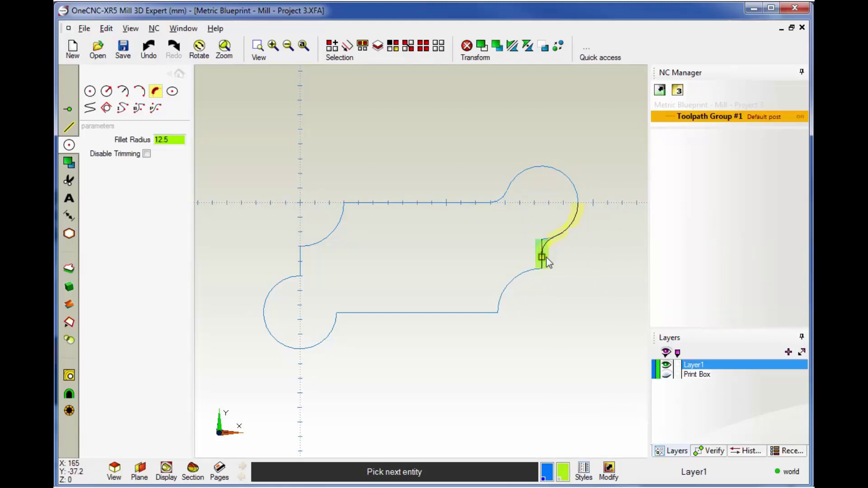
pyautogui.click(544, 255)
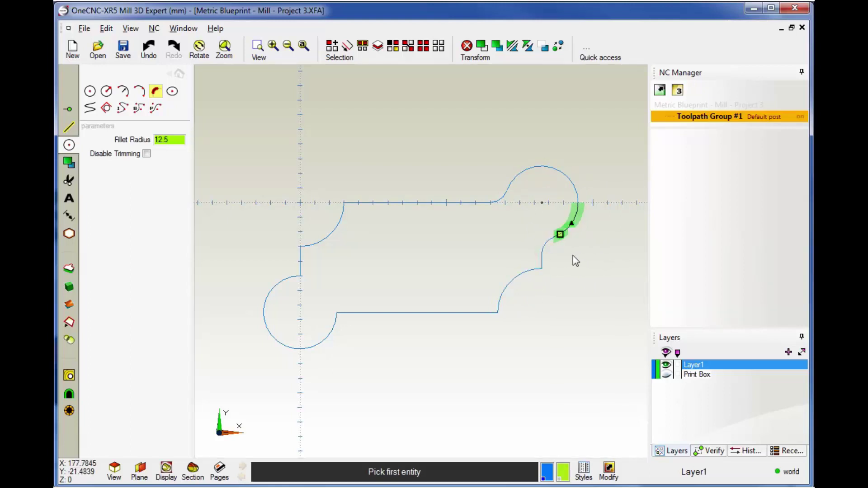
pyautogui.click(358, 316)
pyautogui.click(335, 333)
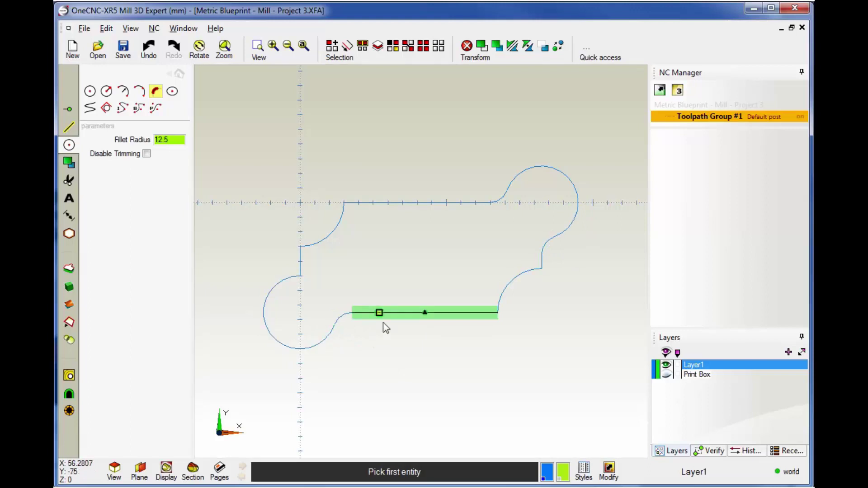
pyautogui.click(298, 276)
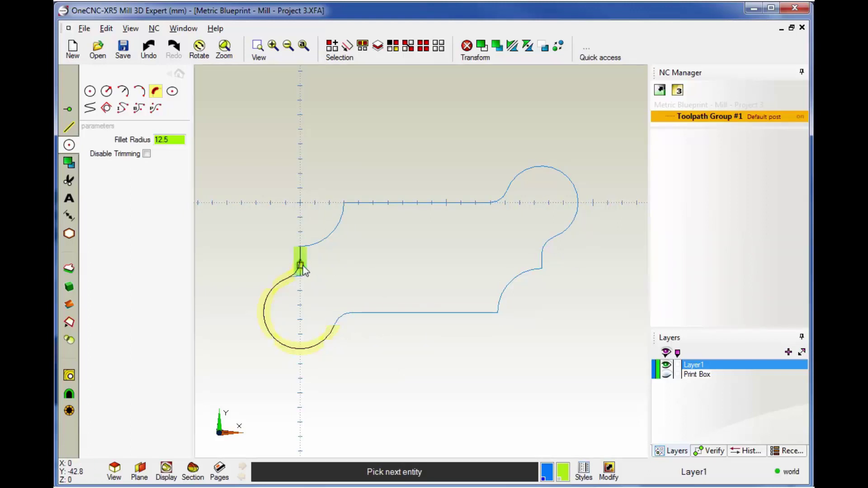
pyautogui.click(300, 259)
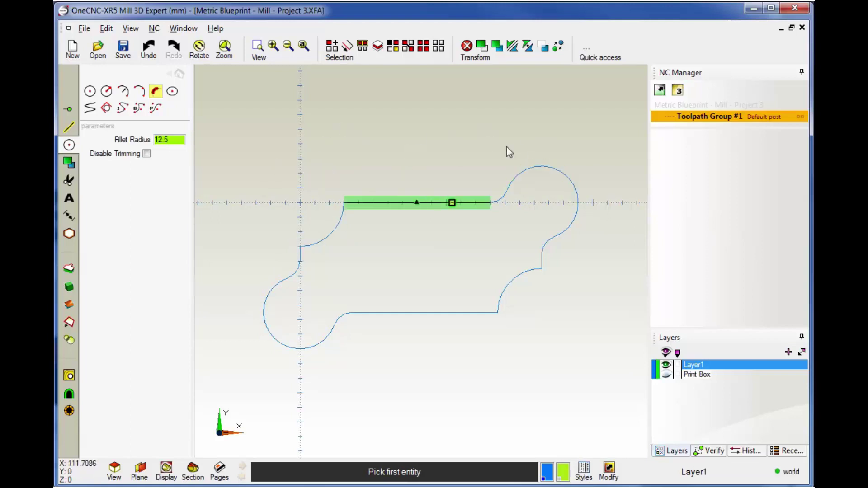
pyautogui.rightClick(383, 131)
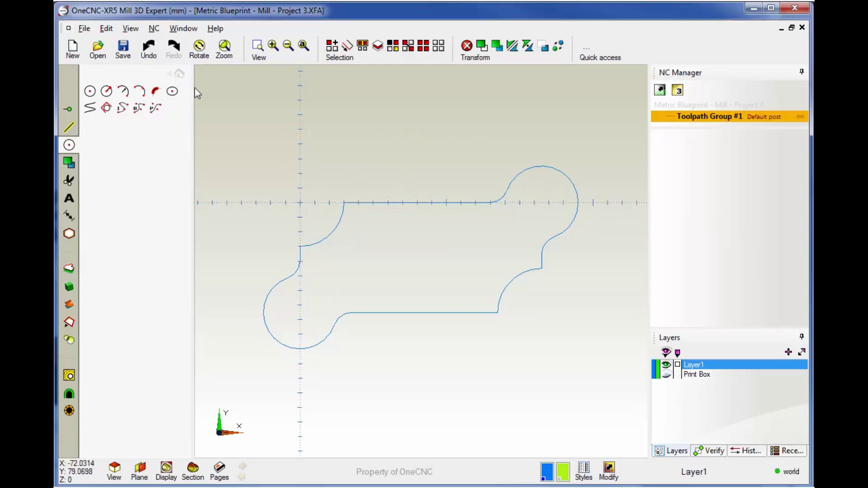
# - Return to the main tool menu and toggle the Print Box layer to compare, leaving it hidden
pyautogui.click(183, 76)
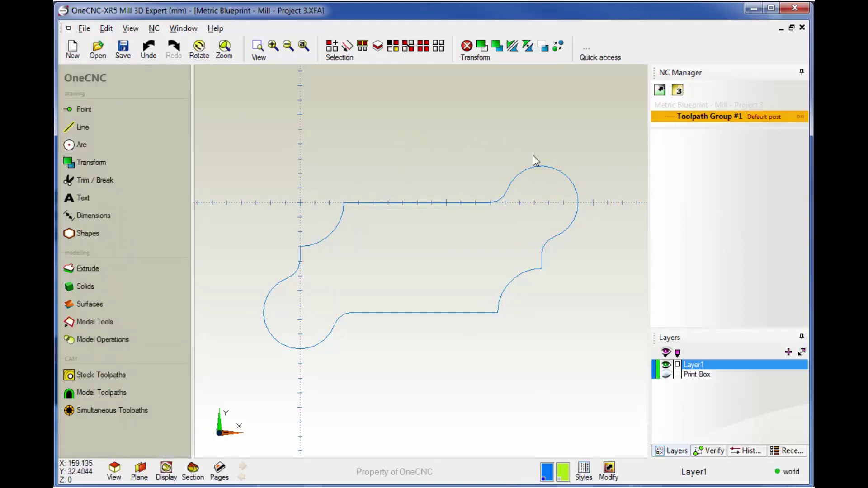
pyautogui.click(666, 374)
pyautogui.click(666, 375)
pyautogui.click(666, 375)
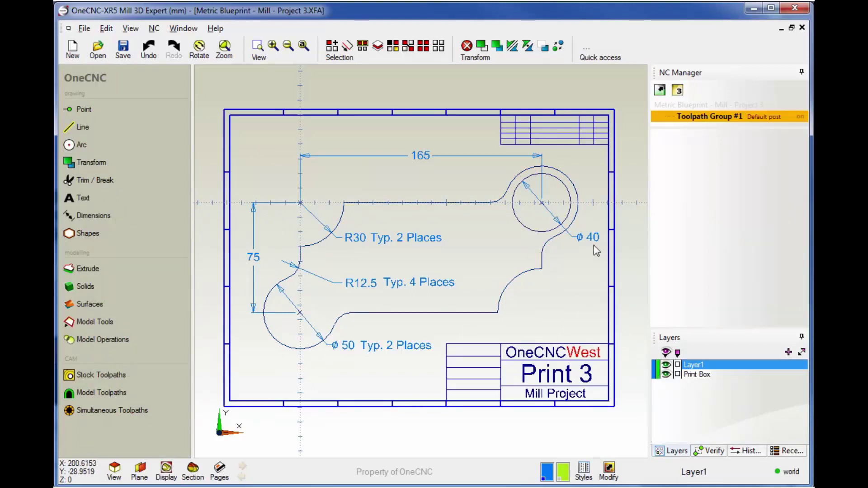
pyautogui.click(666, 375)
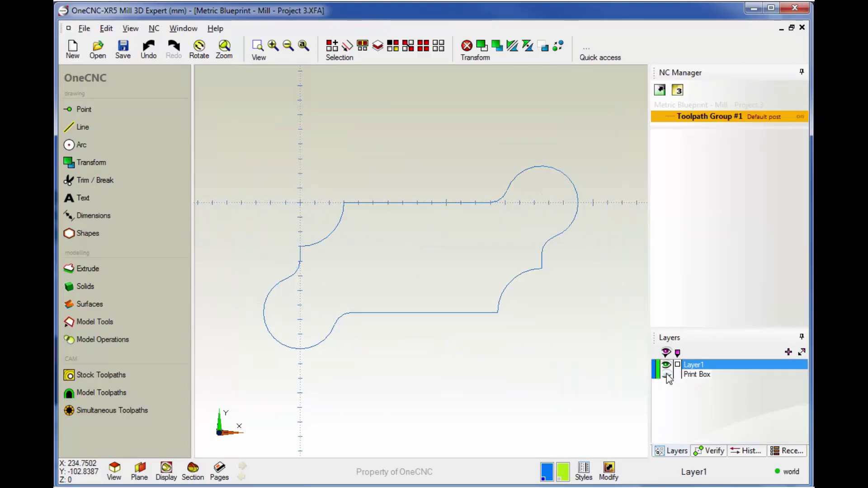
# - Draw a Ø40 circle centred at X165, Y0, then check it against the Print Box blueprint layer
pyautogui.click(71, 145)
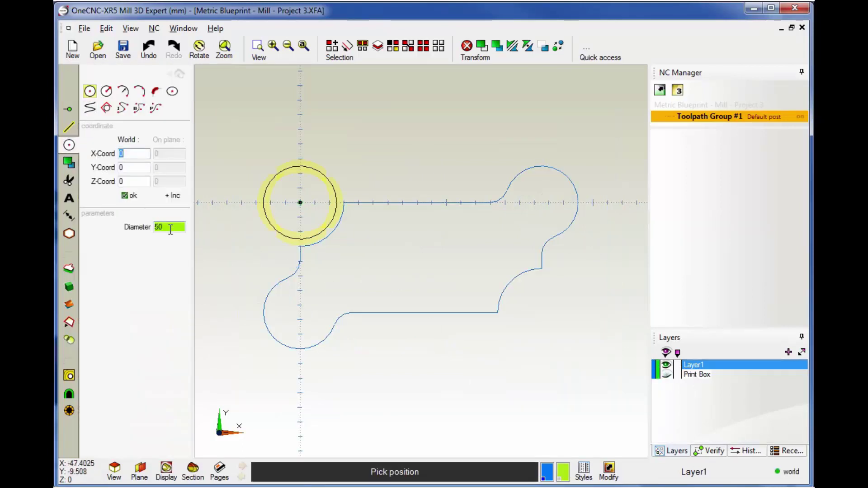
pyautogui.write('40')
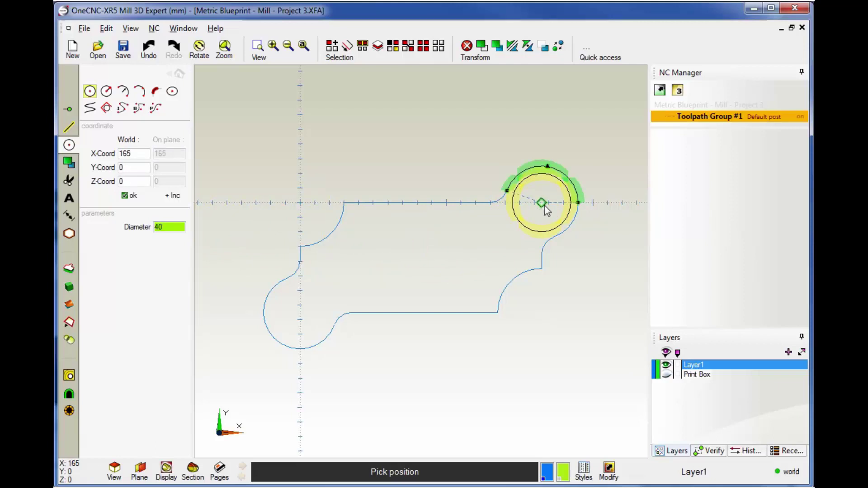
pyautogui.click(544, 206)
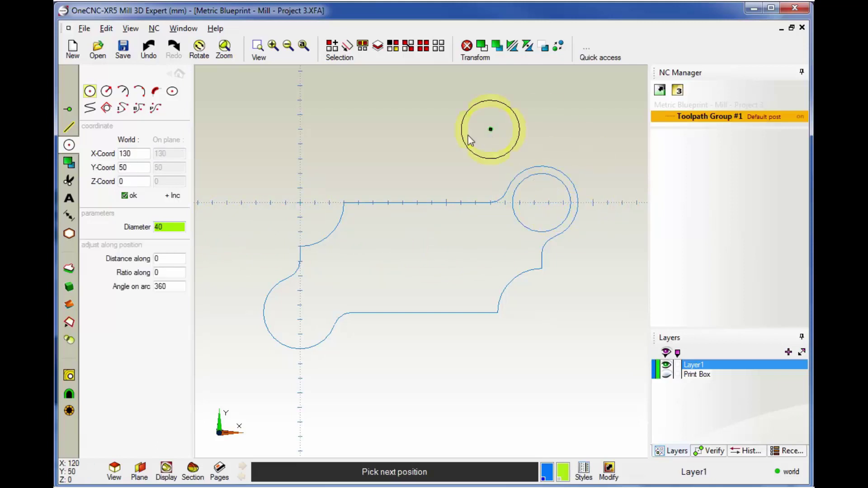
pyautogui.press('Escape')
pyautogui.click(180, 73)
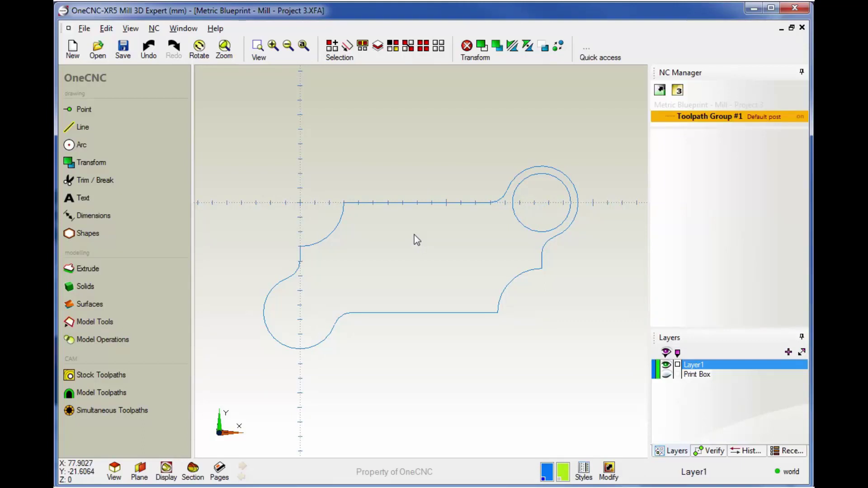
pyautogui.click(666, 374)
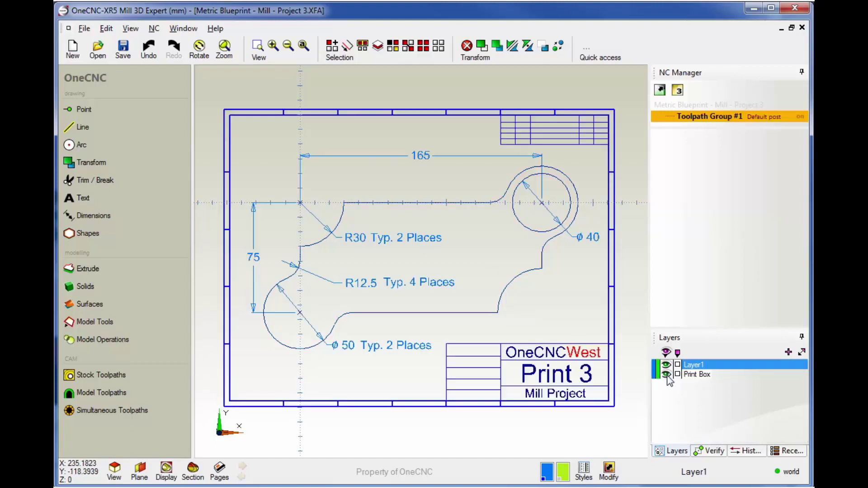
pyautogui.click(666, 374)
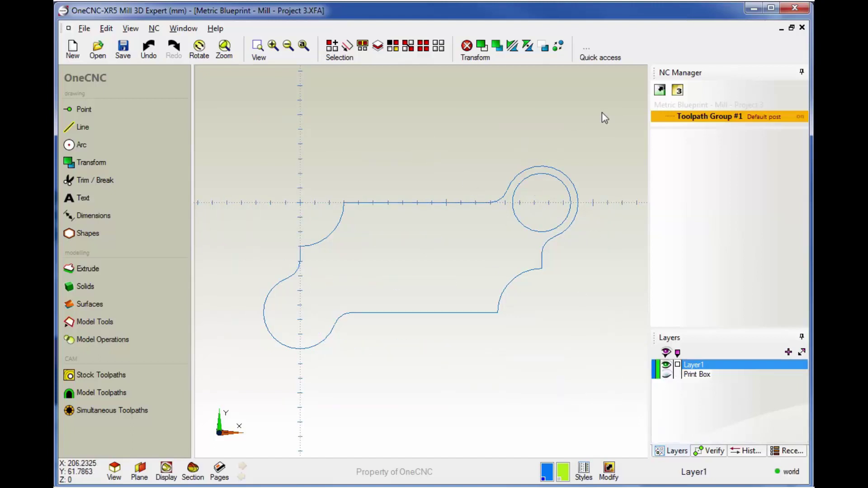